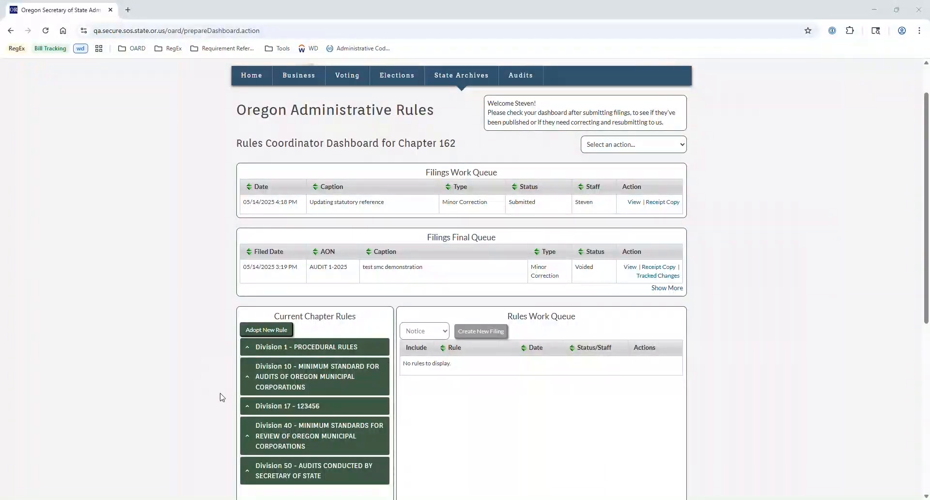
left_click(284, 383)
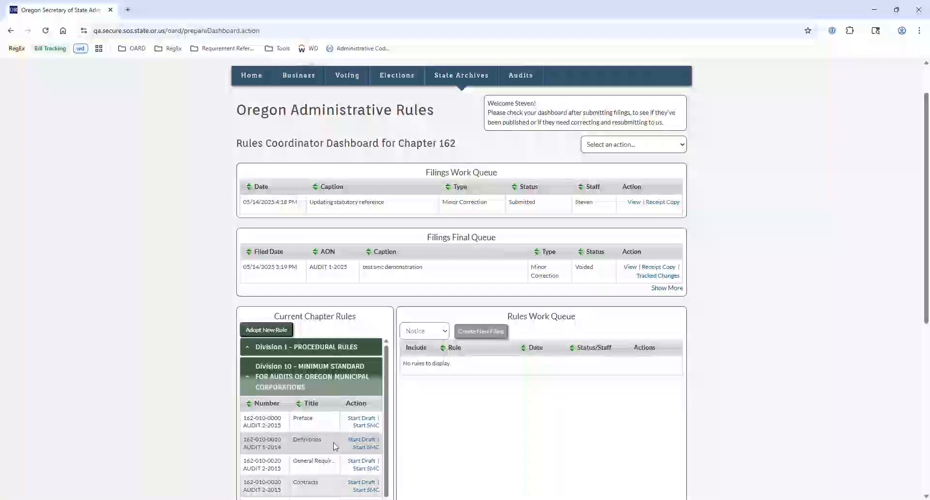
left_click(353, 442)
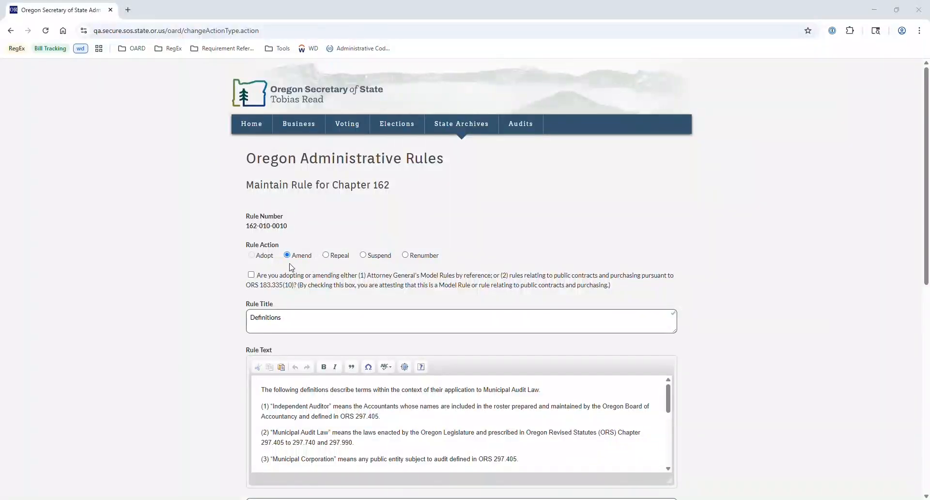
Step: Examine the draft's rule action, title, text, statutory authority, summary, attachment and notes fields
scroll(287, 262, "down", 1)
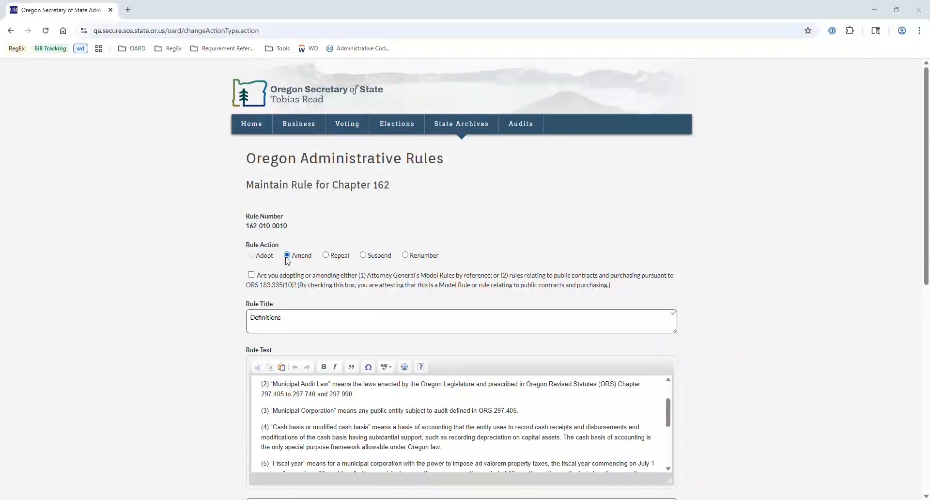
scroll(243, 268, "down", 1)
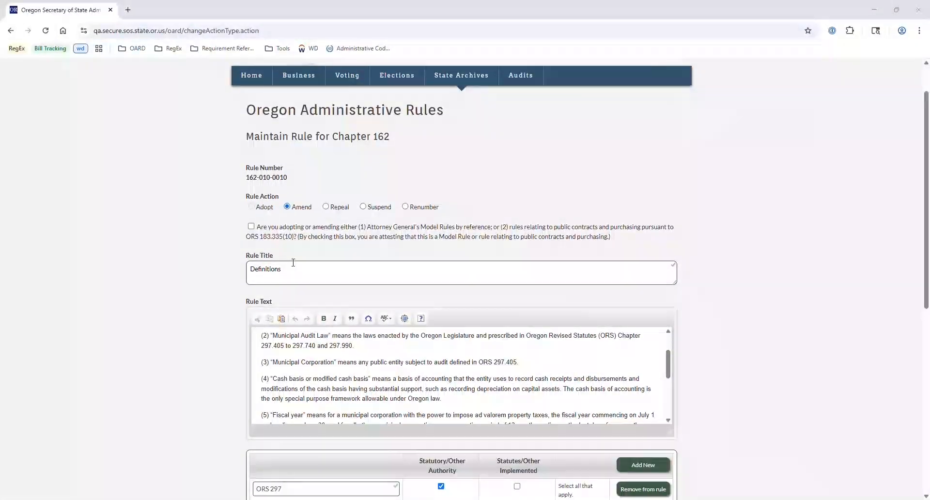
scroll(216, 291, "down", 2)
scroll(329, 287, "up", 1)
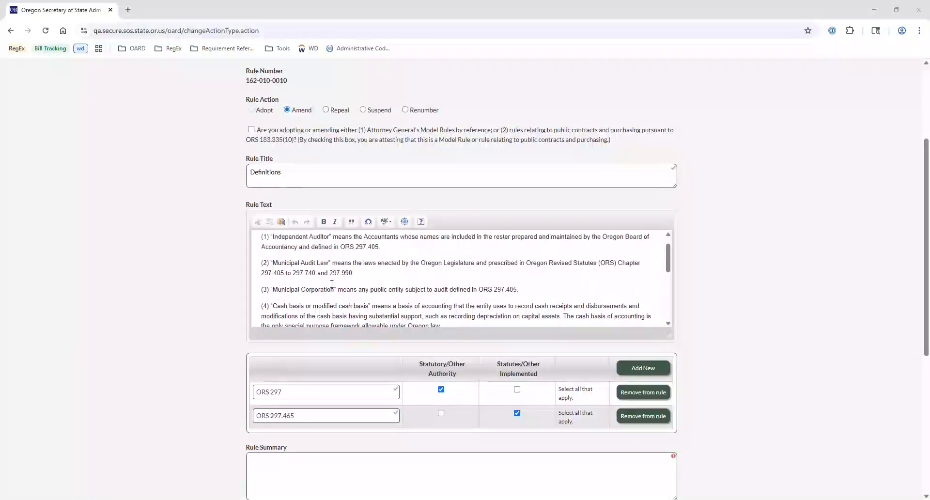
scroll(199, 296, "down", 1)
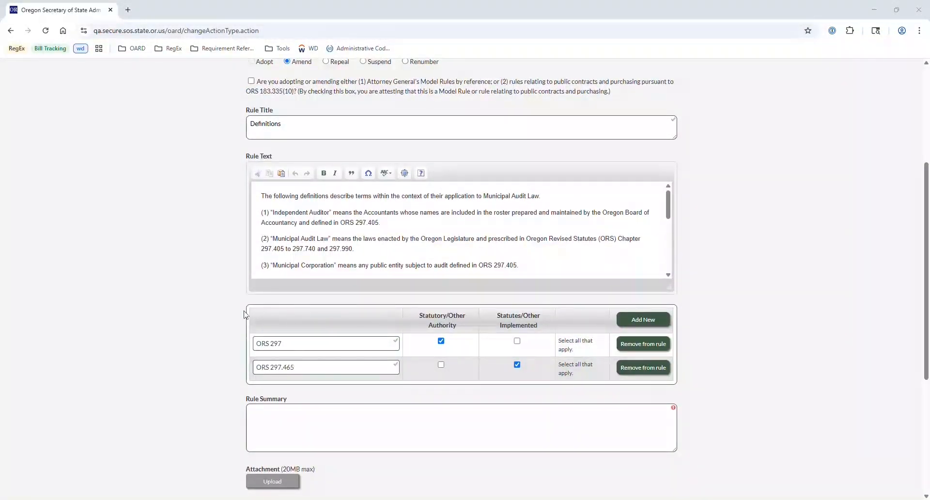
scroll(233, 355, "down", 2)
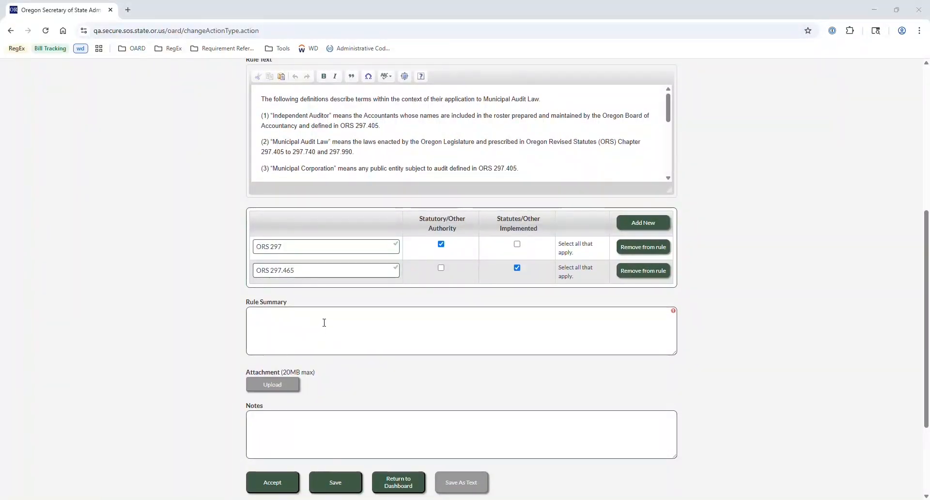
scroll(208, 340, "down", 1)
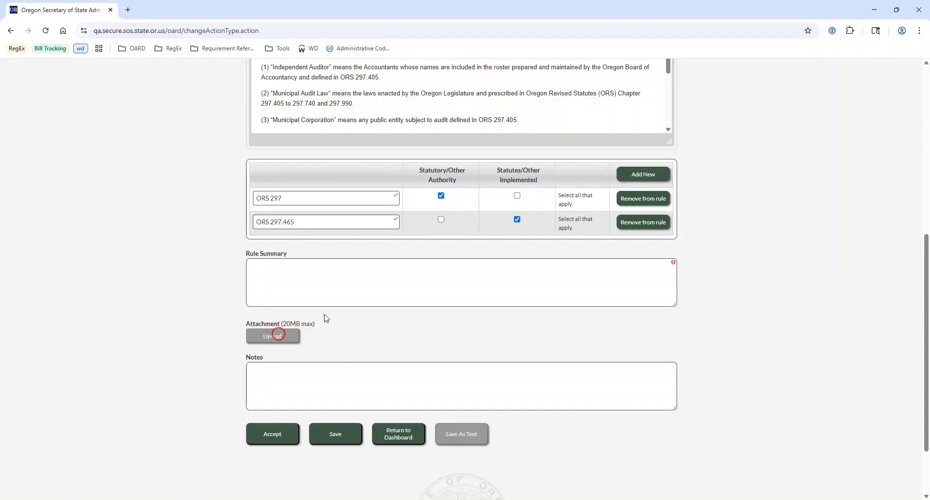
Step: Enter "test demonstration" as the rule summary and save the drafted rule
left_click(280, 337)
left_click(338, 435)
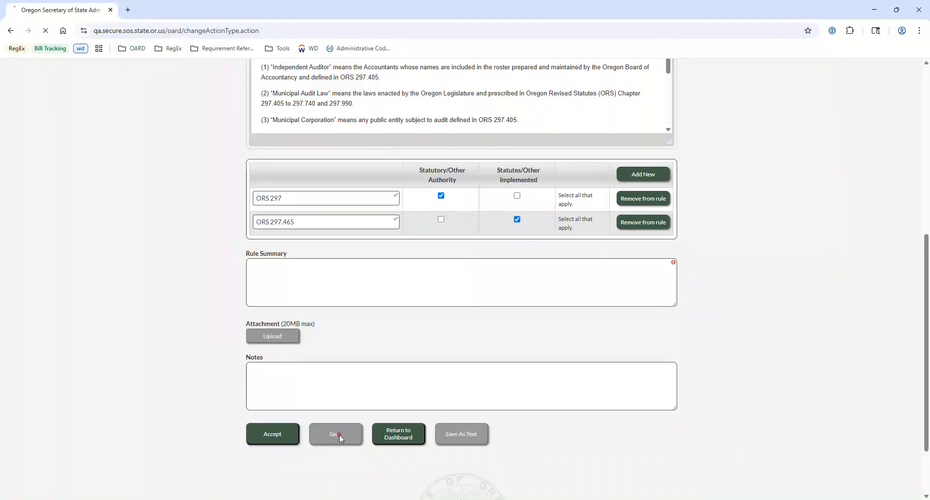
scroll(209, 339, "down", 5)
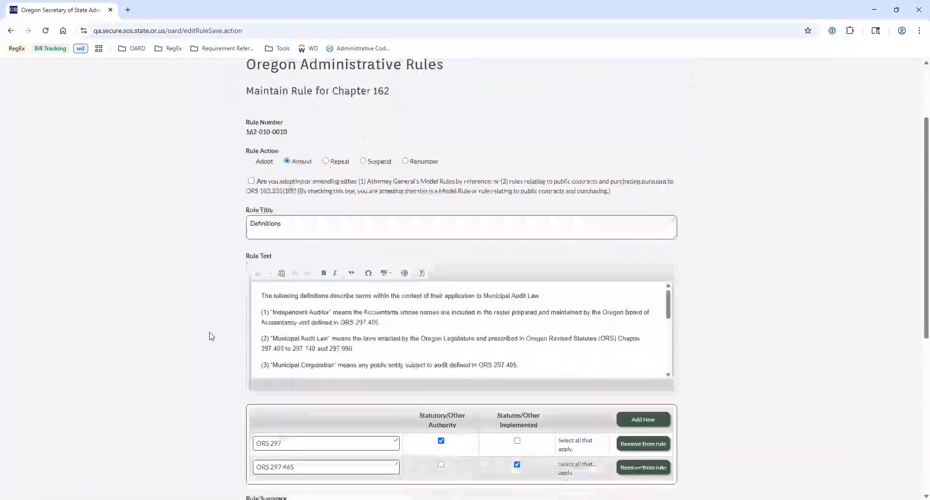
scroll(197, 353, "down", 1)
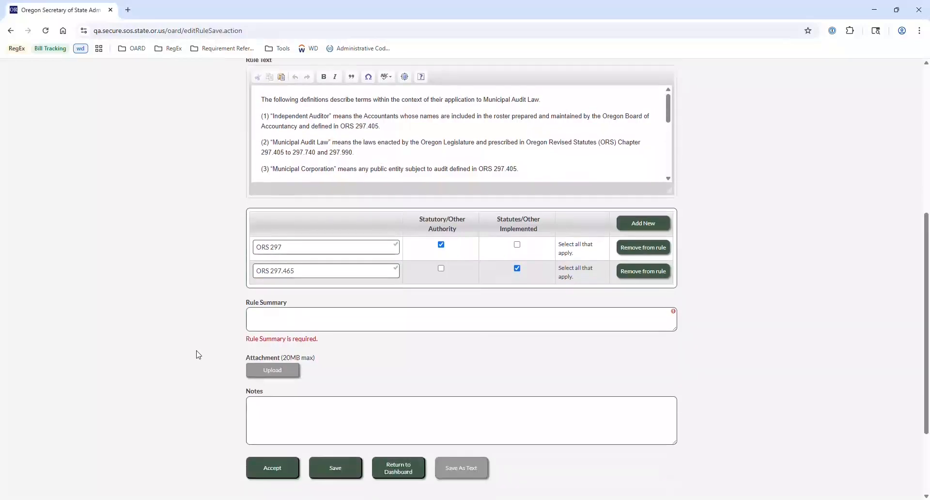
left_click(308, 319)
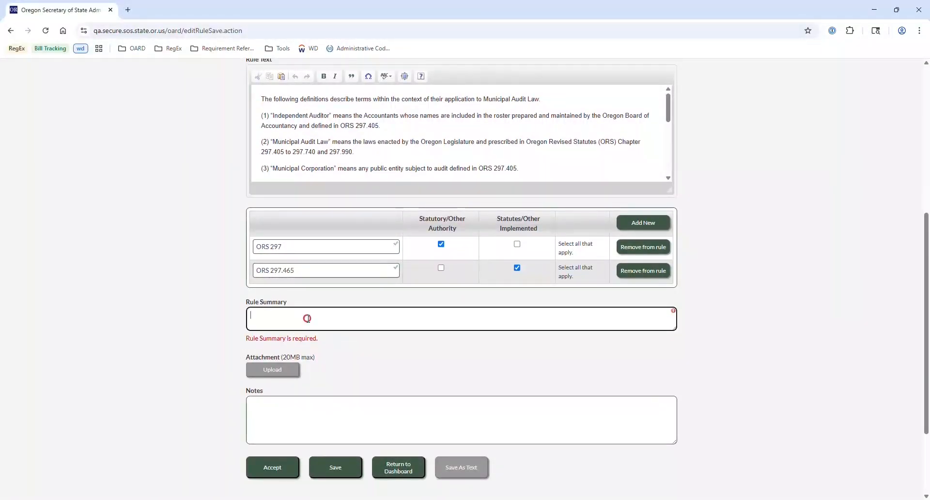
type("test demonstration")
scroll(339, 359, "down", 1)
left_click(341, 423)
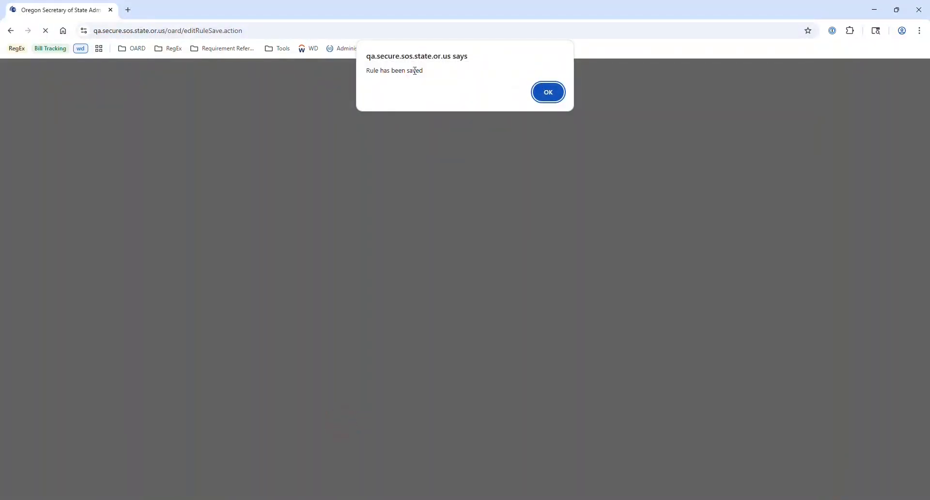
left_click(552, 91)
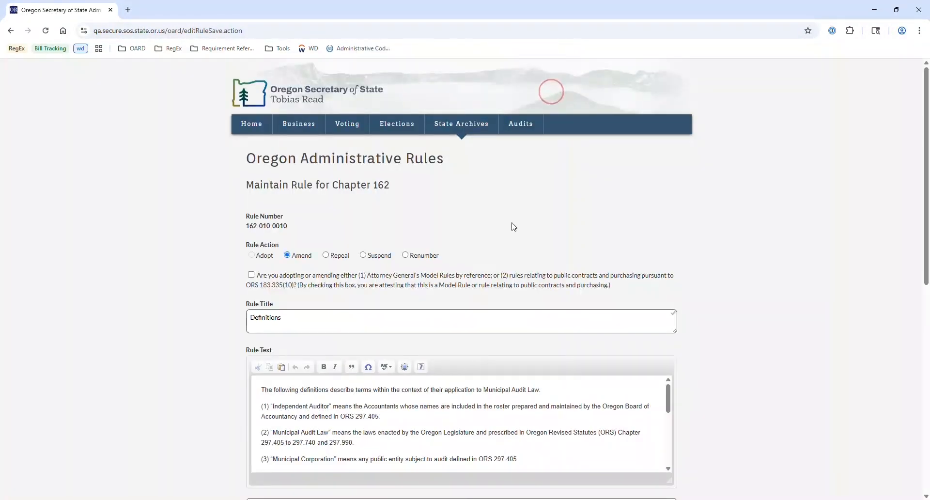
Step: Attach NoticeFilingTrackedChanges (19).pdf from Downloads to the rule and upload it
scroll(229, 292, "down", 6)
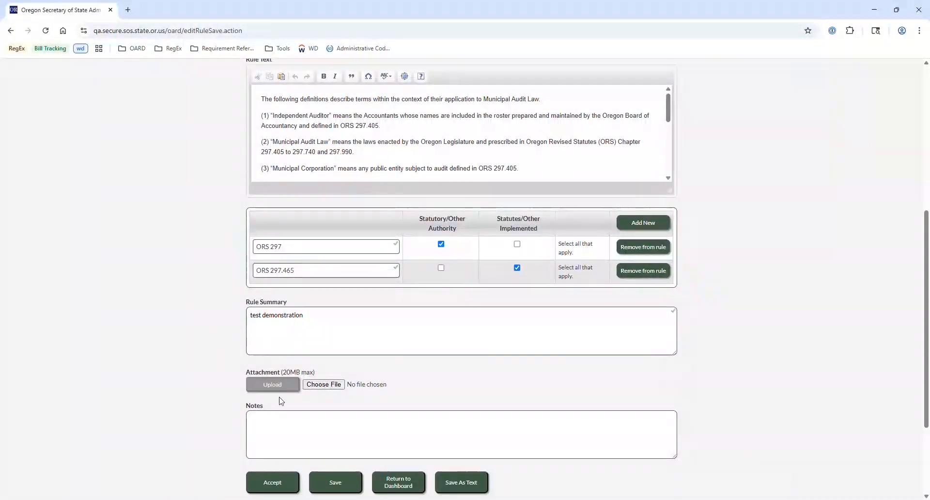
left_click(335, 386)
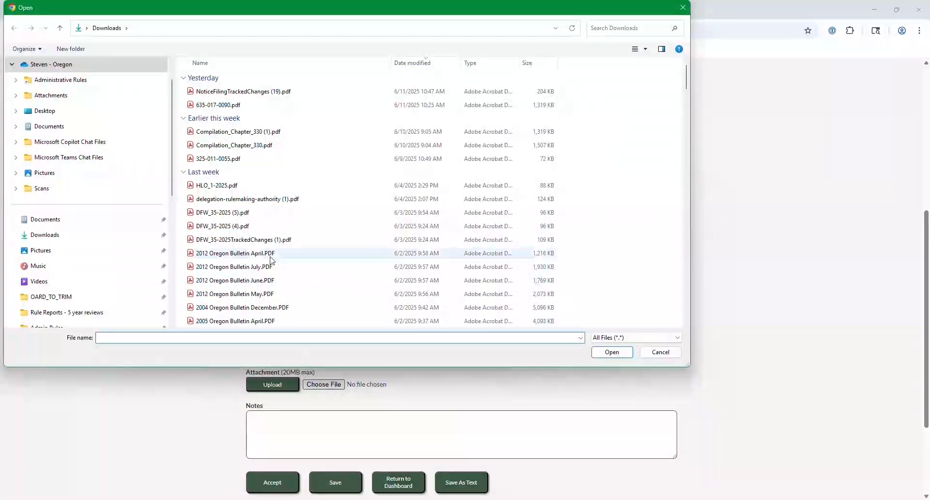
left_click(233, 93)
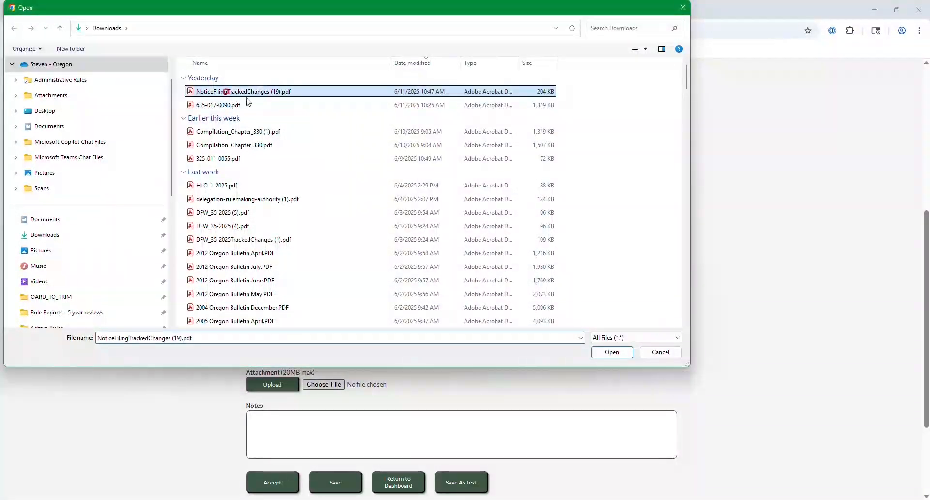
left_click(622, 353)
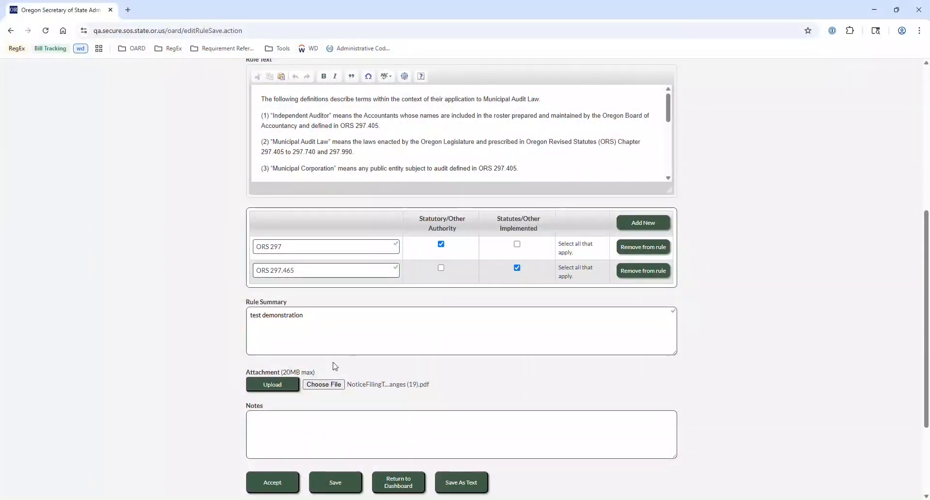
left_click(273, 386)
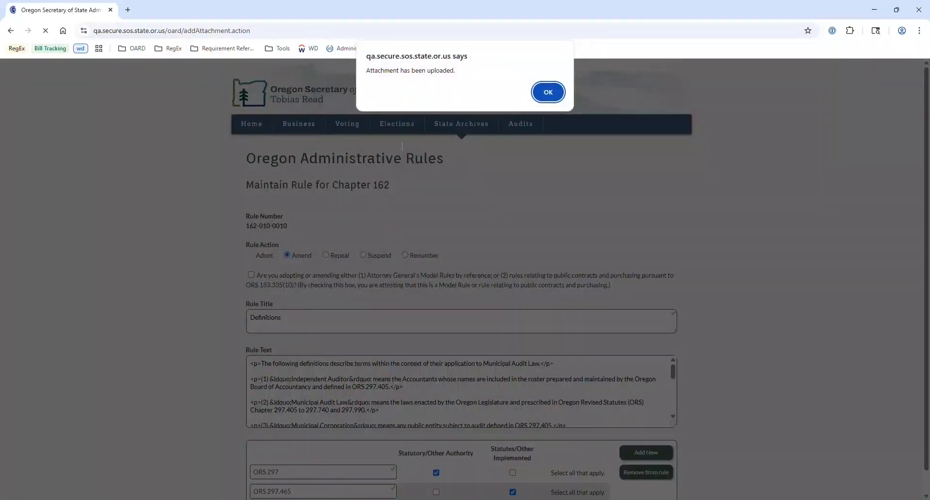
left_click(554, 96)
Step: View the rule's uploaded attachment
scroll(224, 276, "down", 1)
scroll(224, 275, "down", 6)
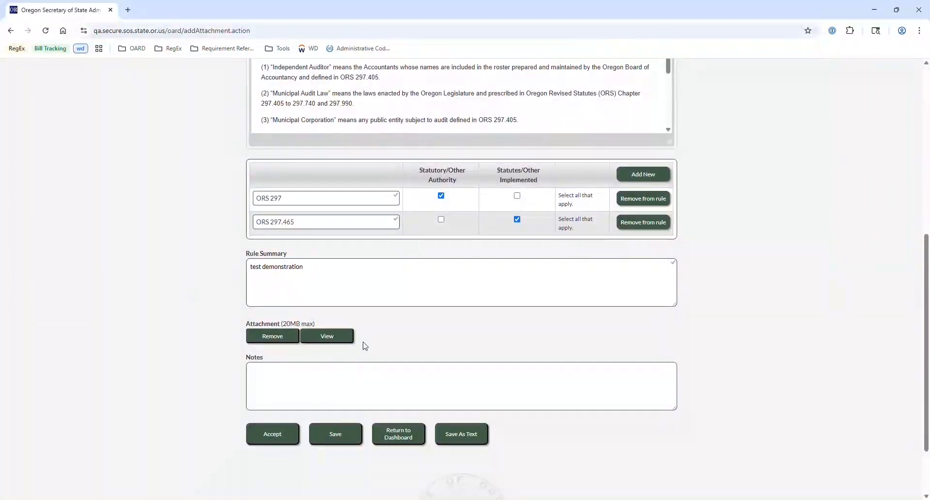
left_click(329, 340)
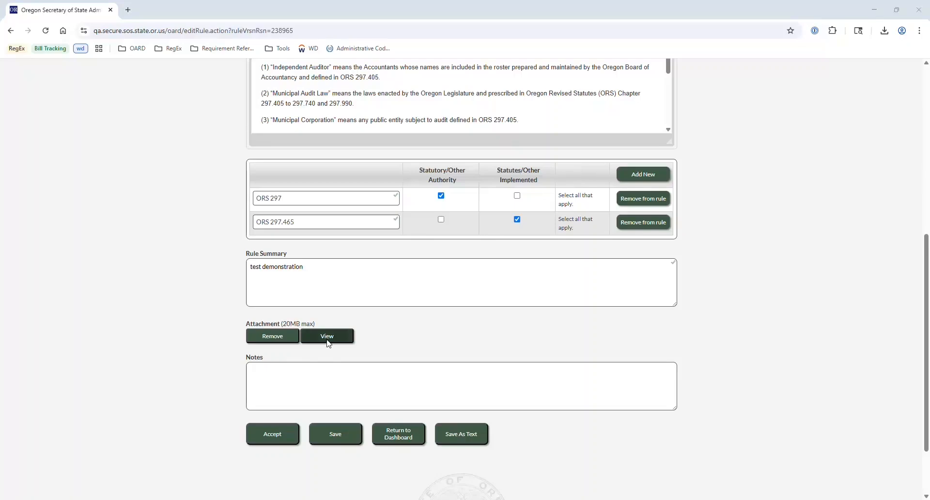
Step: Review the rule action options and the draft's title, text, statutes and summary
scroll(328, 343, "up", 7)
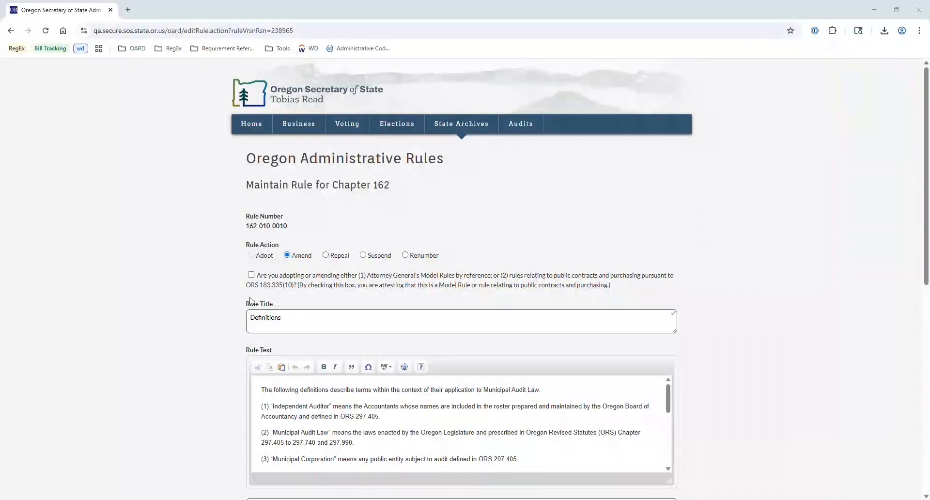
scroll(225, 313, "down", 1)
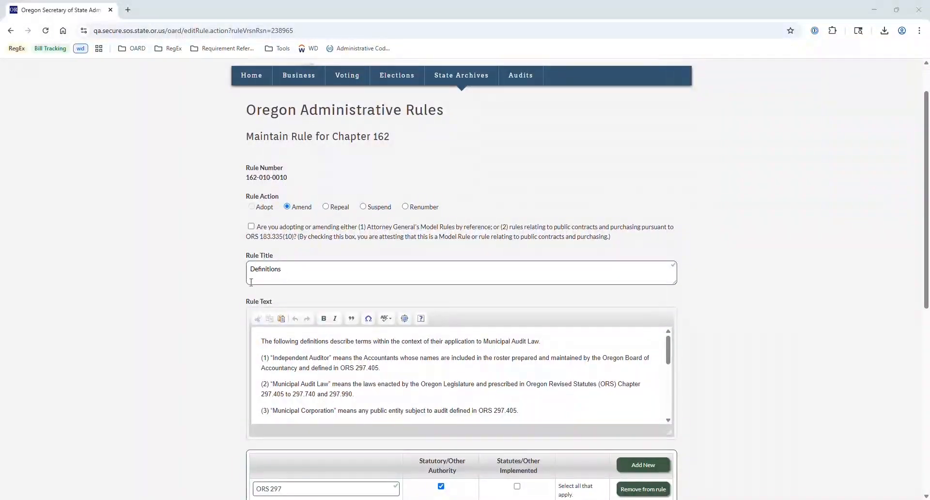
scroll(233, 311, "down", 2)
scroll(209, 345, "down", 2)
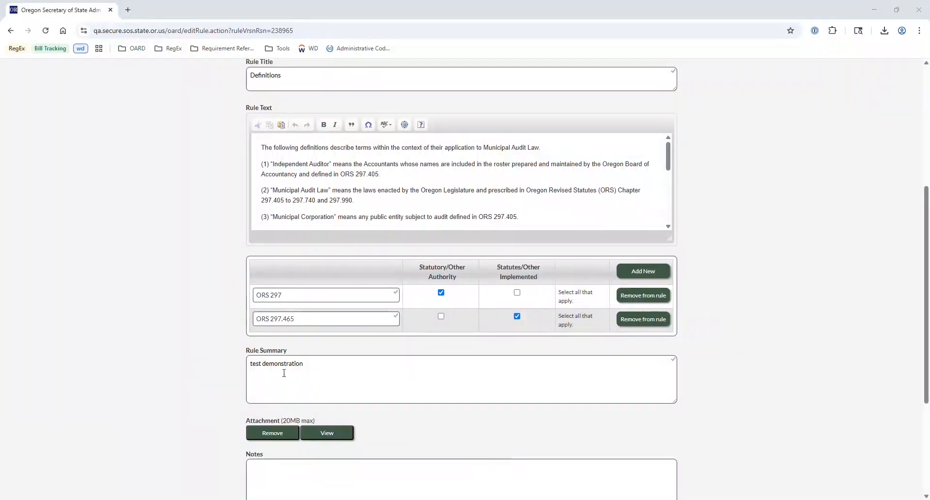
scroll(210, 380, "up", 5)
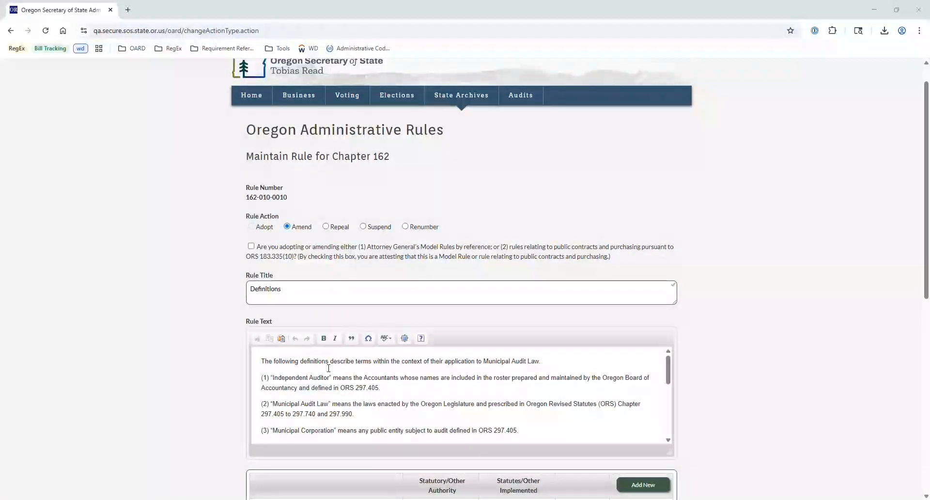
scroll(319, 464, "down", 3)
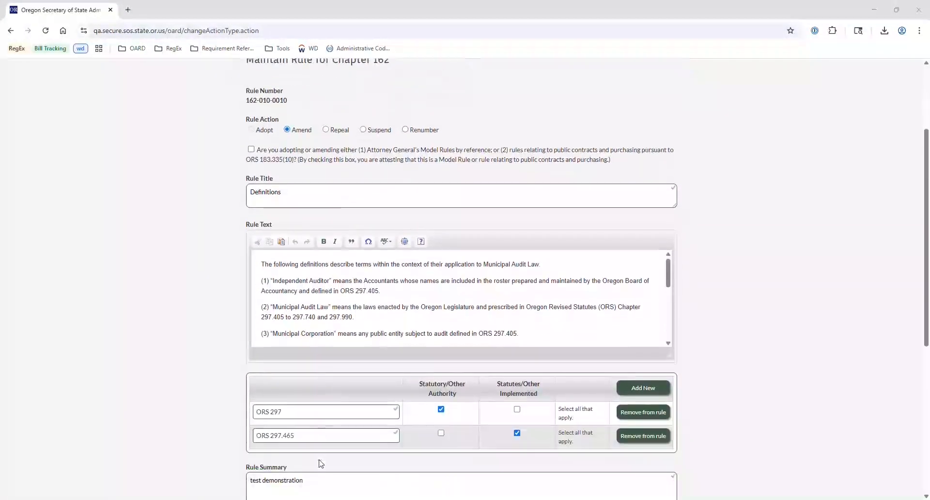
scroll(311, 450, "up", 2)
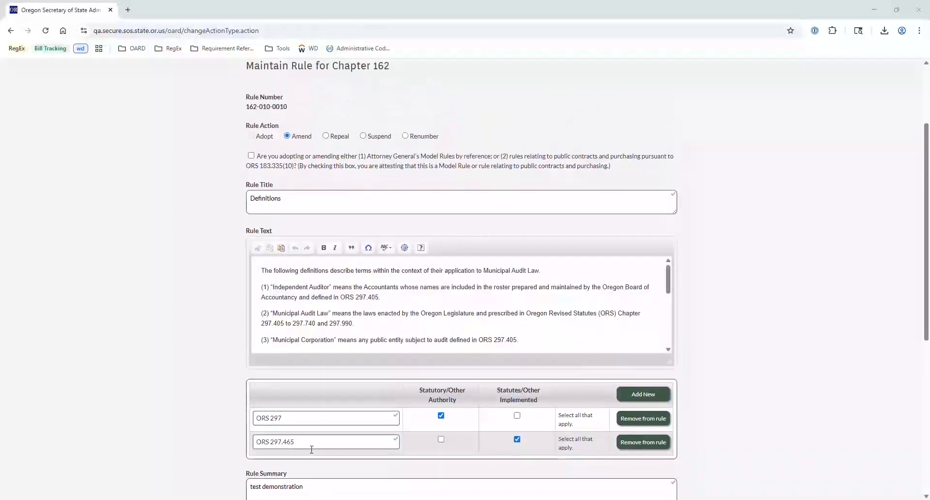
left_click(364, 178)
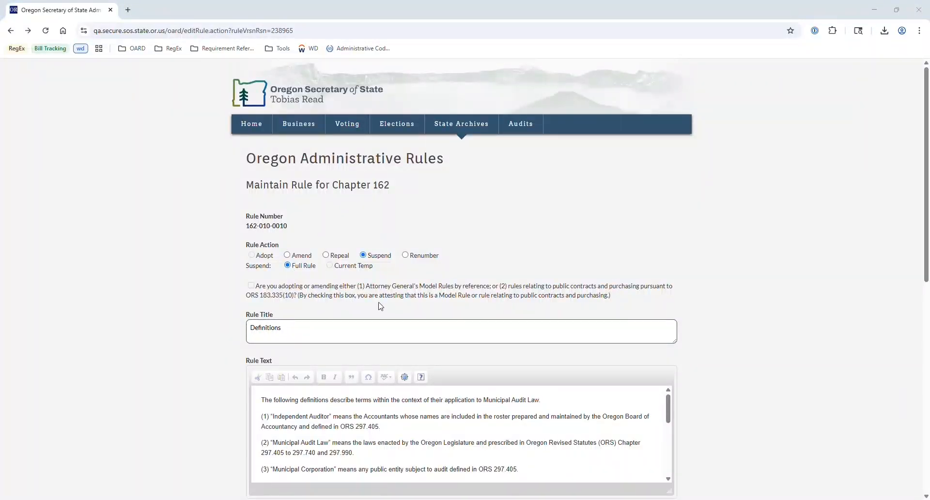
left_click(406, 256)
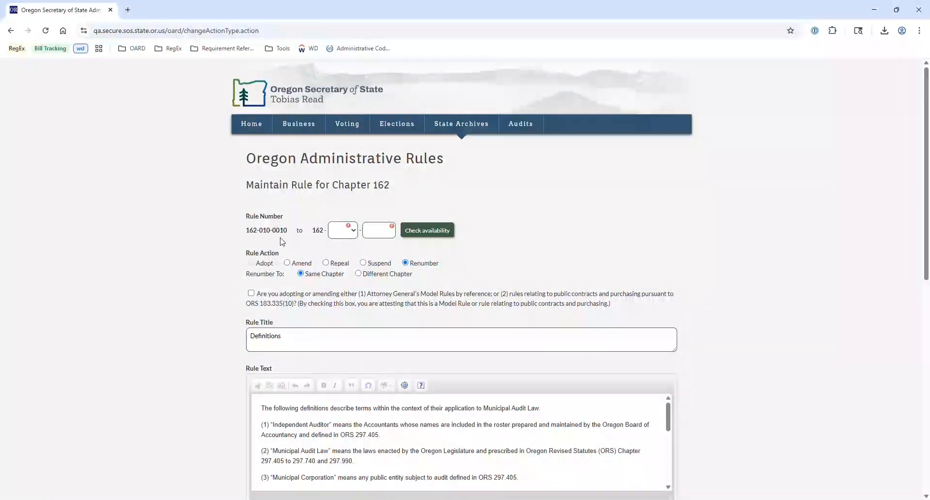
left_click(355, 232)
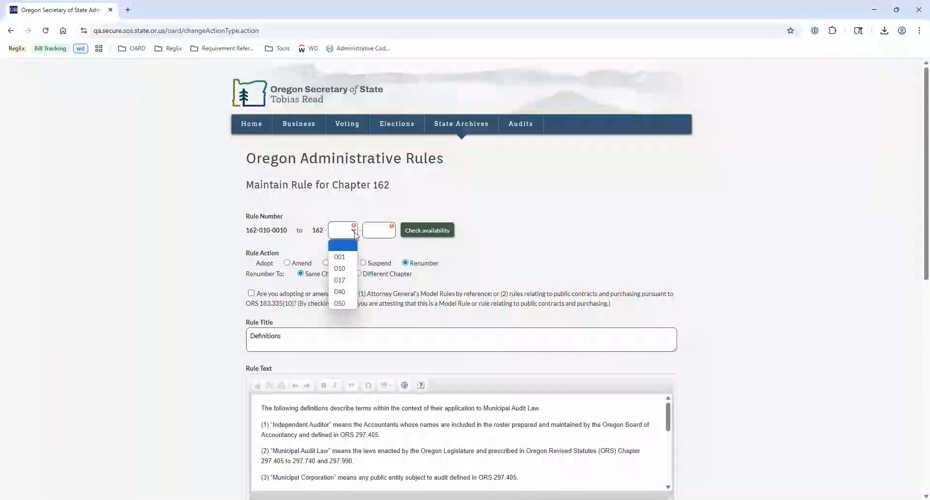
left_click(347, 261)
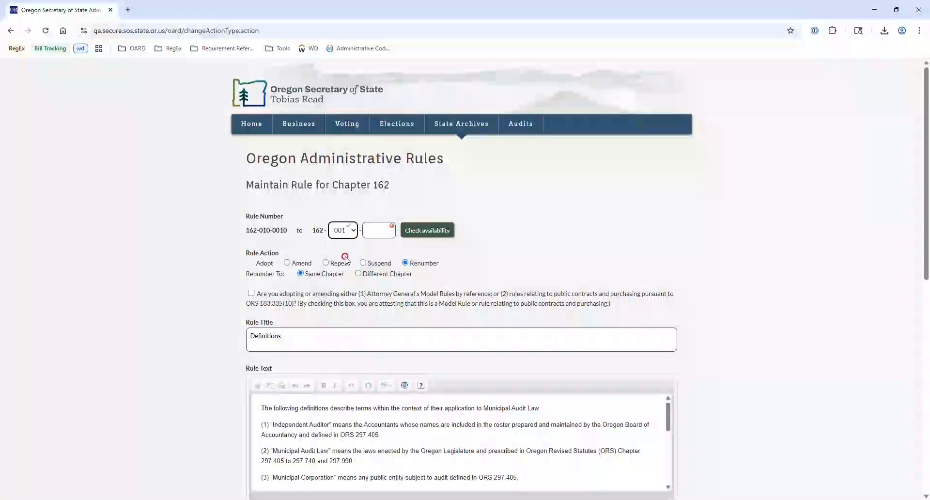
left_click(374, 228)
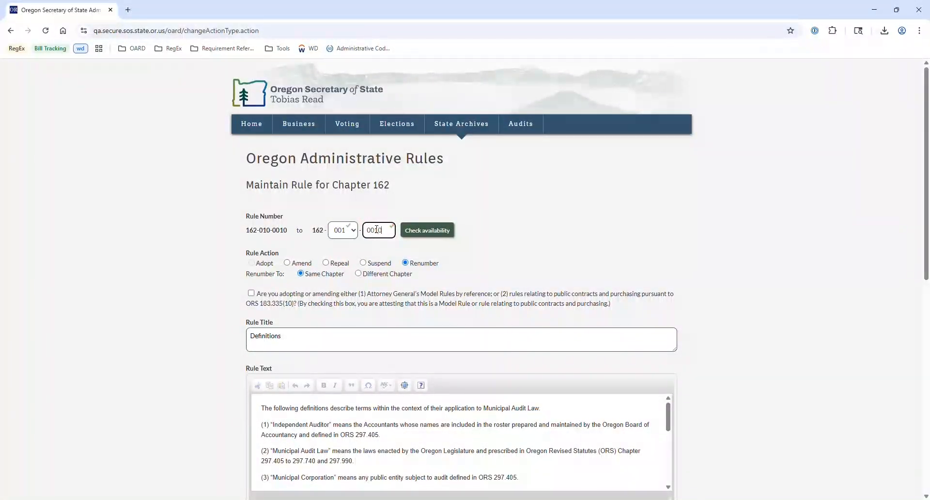
type("0010")
left_click(437, 235)
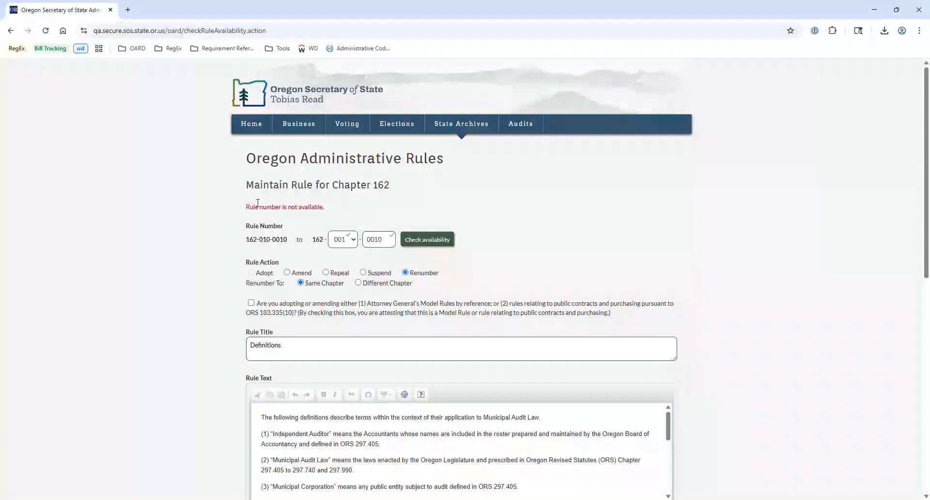
left_click_drag(383, 240, 378, 240)
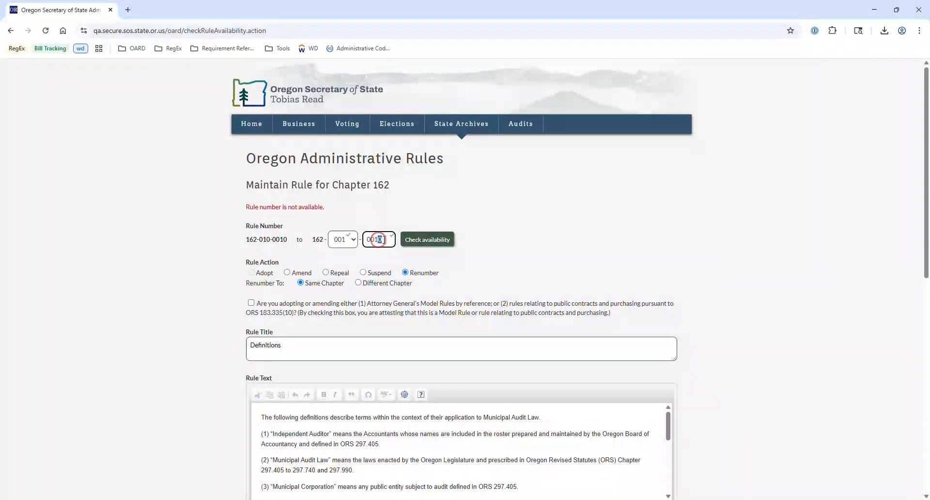
type("1")
left_click(428, 237)
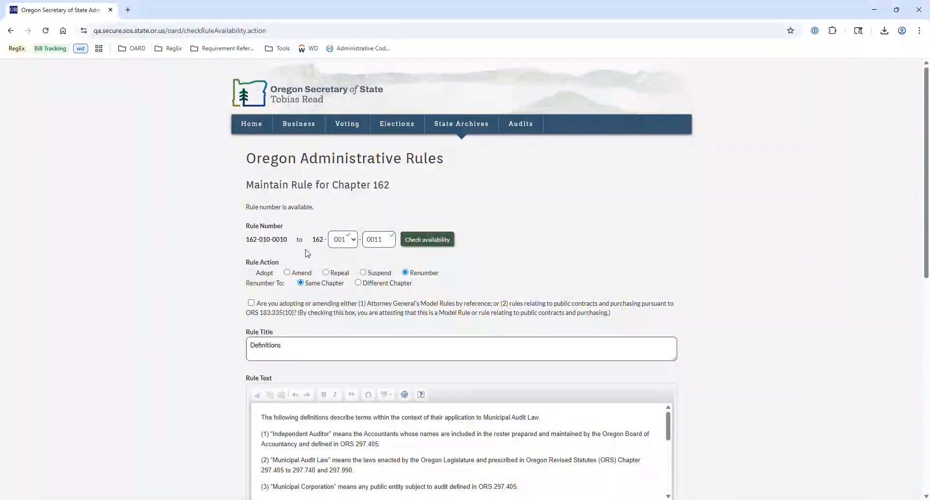
left_click(359, 283)
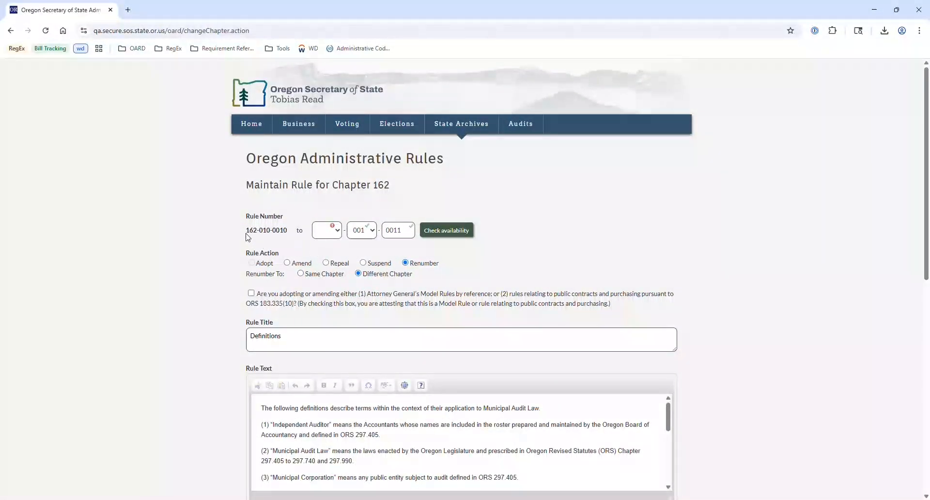
left_click(338, 230)
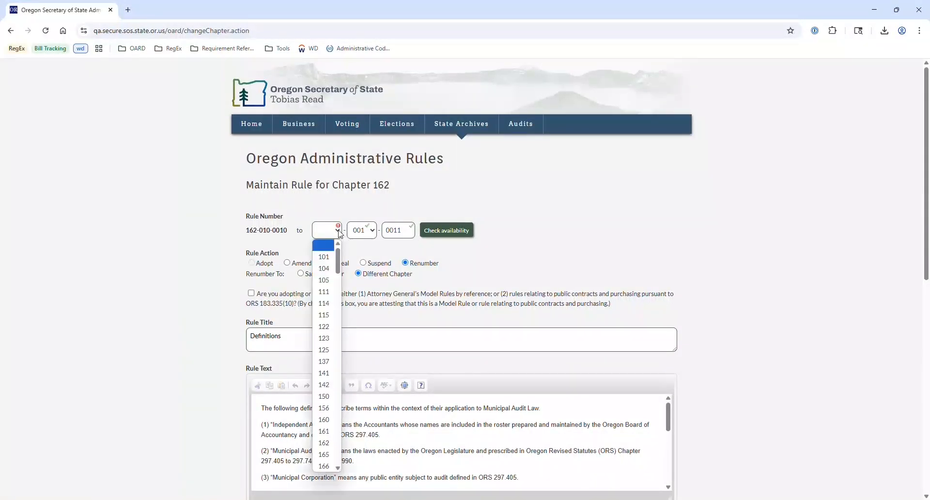
scroll(329, 286, "down", 10)
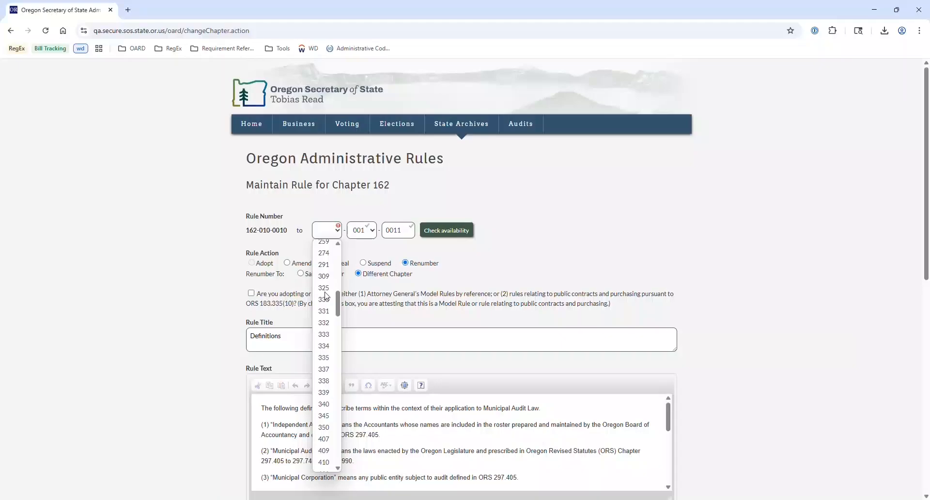
scroll(326, 296, "down", 2)
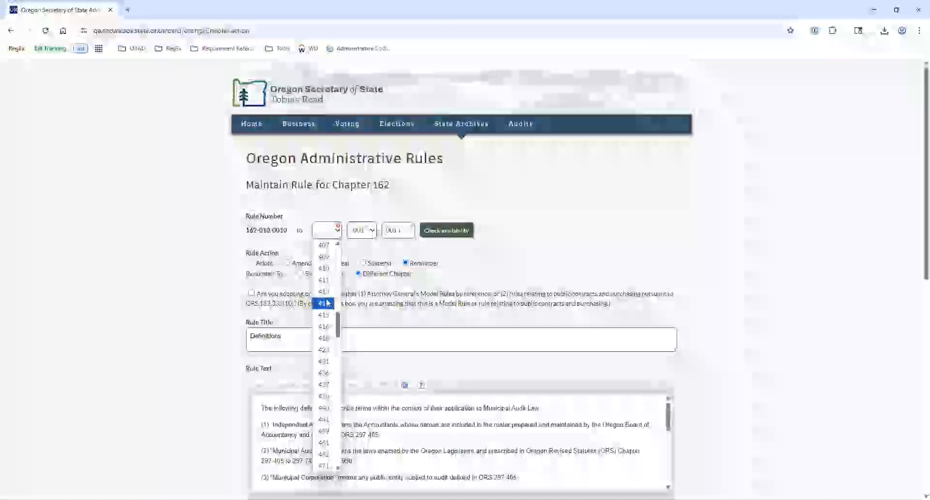
left_click(327, 291)
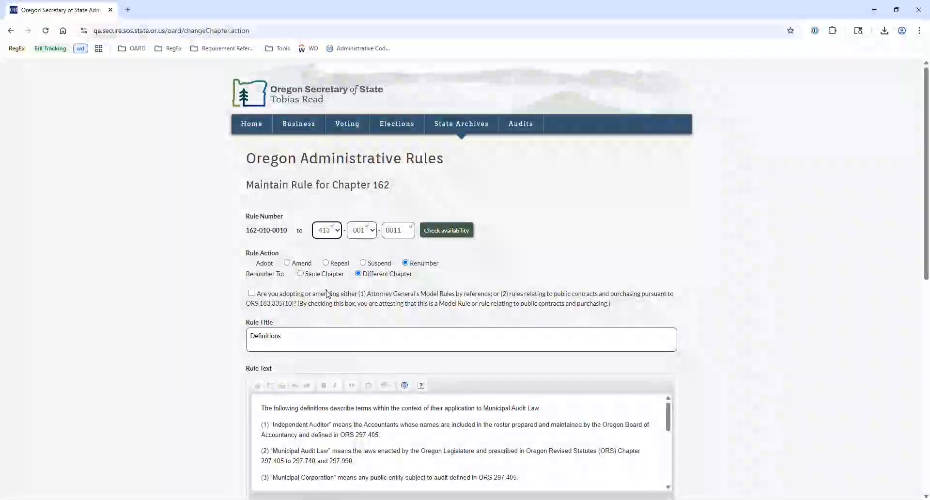
left_click(460, 234)
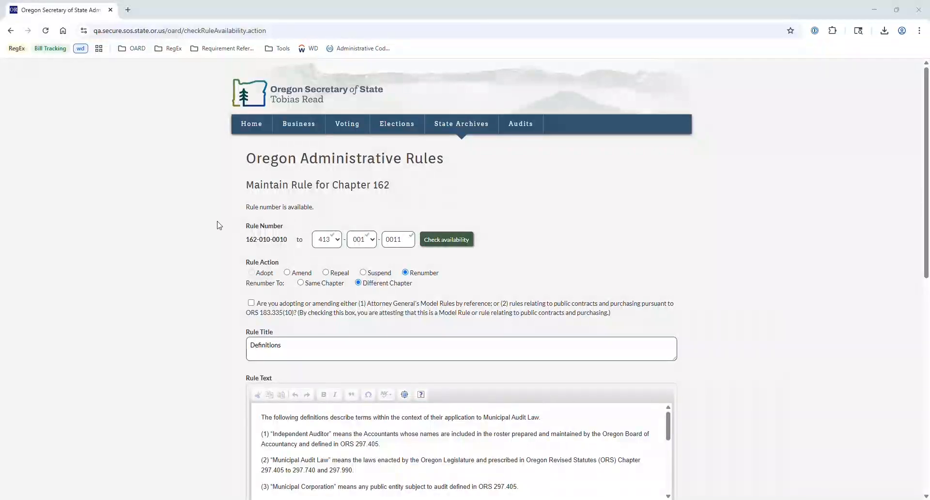
Step: Return to the Chapter 162 dashboard and discard the unsaved renumbering changes
scroll(214, 226, "down", 8)
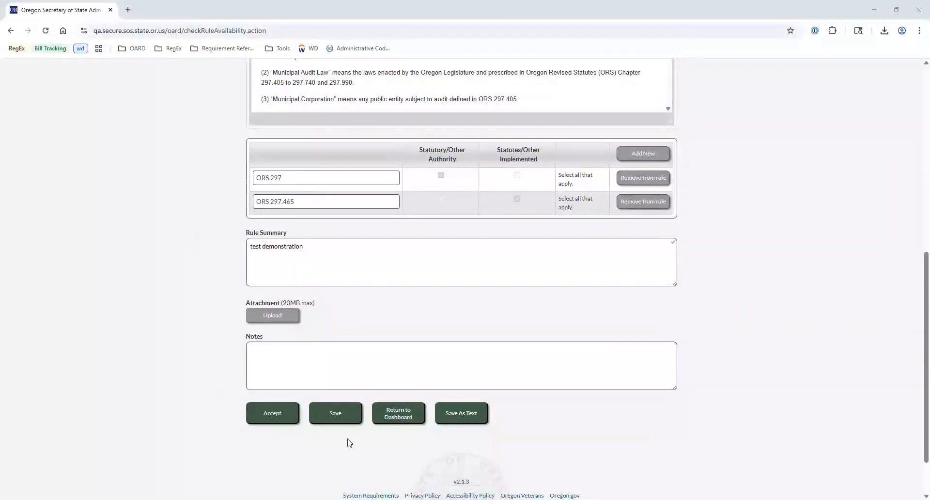
left_click(399, 414)
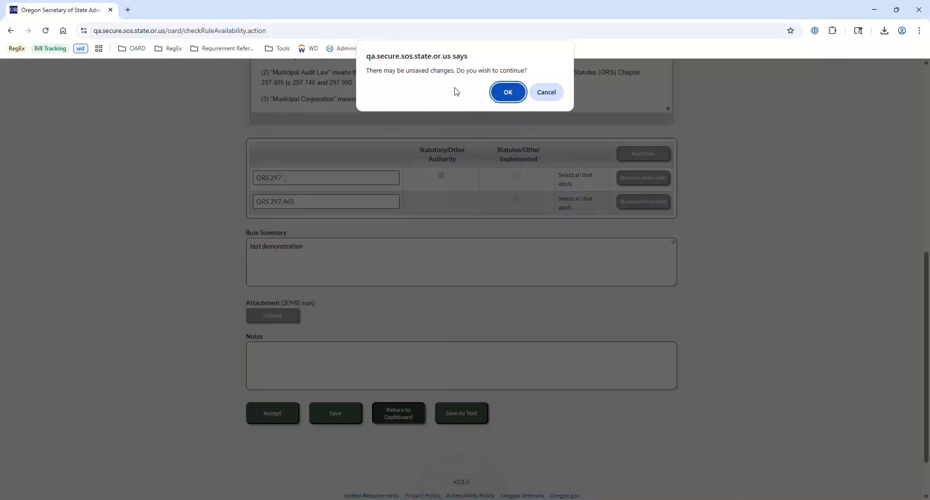
left_click(508, 93)
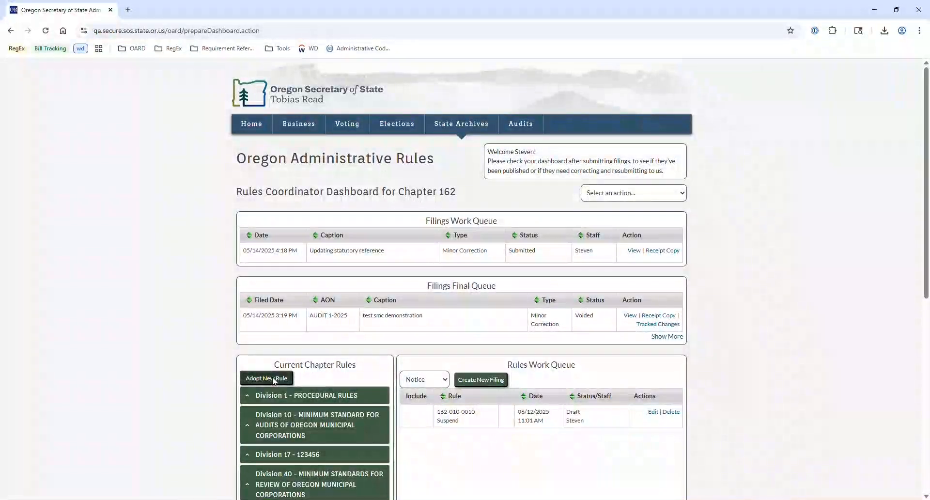
left_click(274, 380)
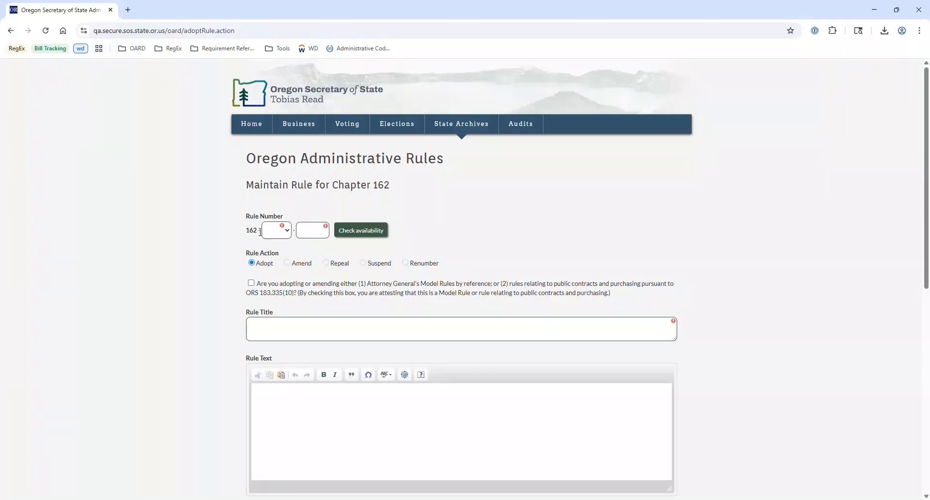
left_click(286, 230)
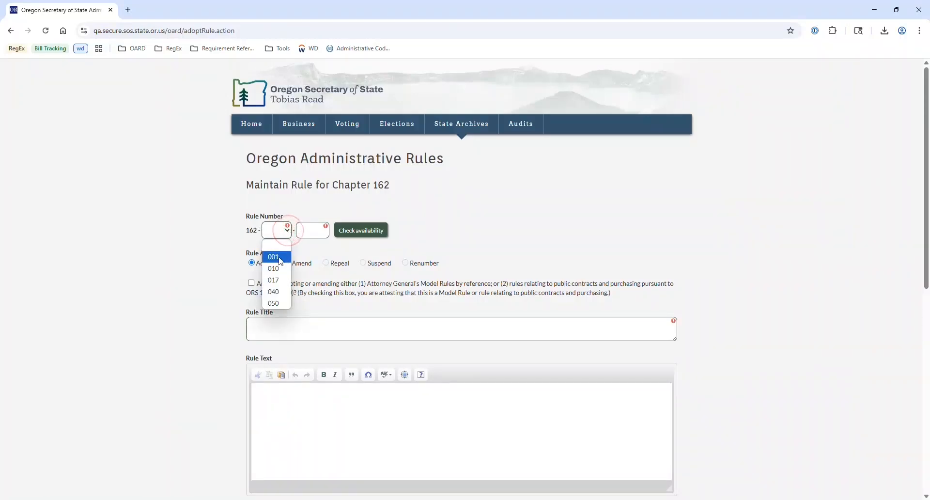
left_click(280, 257)
left_click(310, 230)
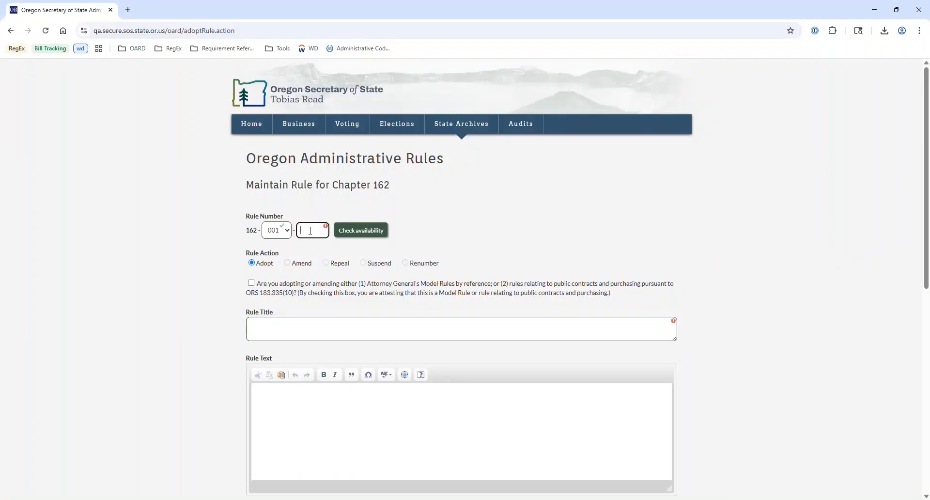
type("000")
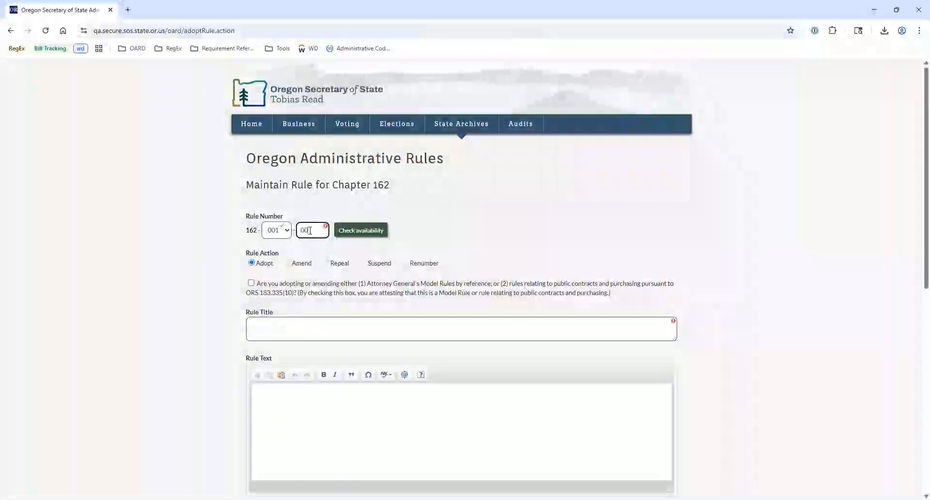
left_click(351, 231)
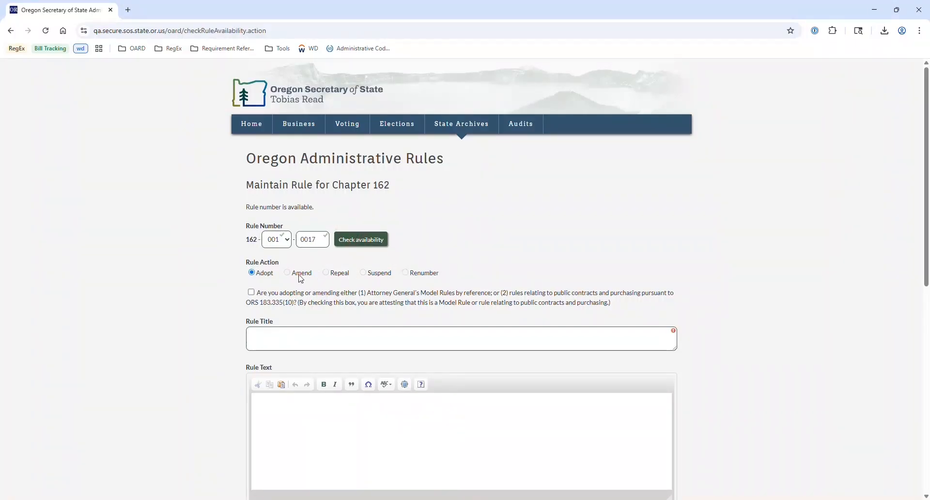
Step: Enter "Example Rule Title" as the rule title and "Example Rule Text" as the rule text
scroll(262, 277, "down", 1)
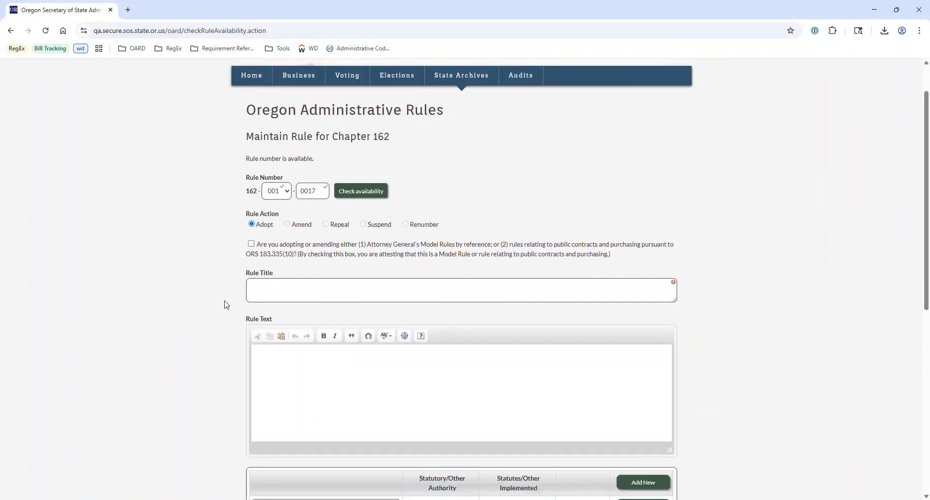
left_click(297, 291)
type("Example Rule Title")
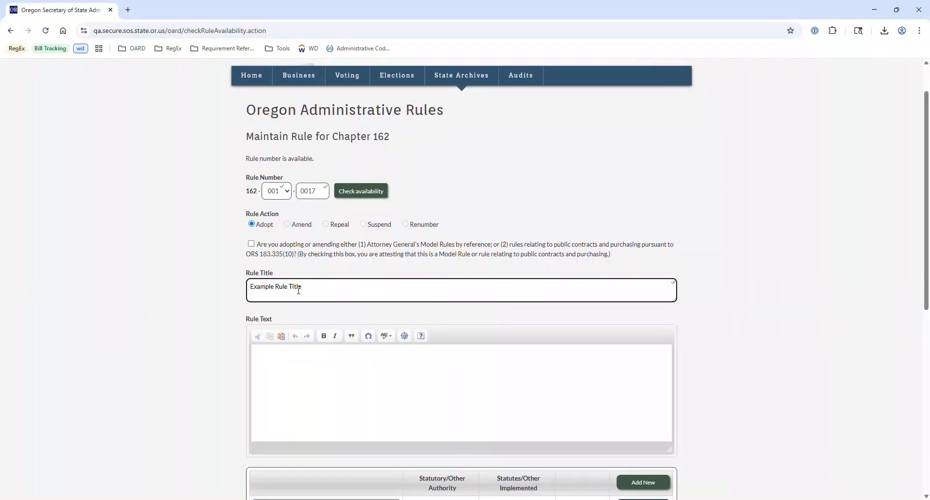
left_click(326, 360)
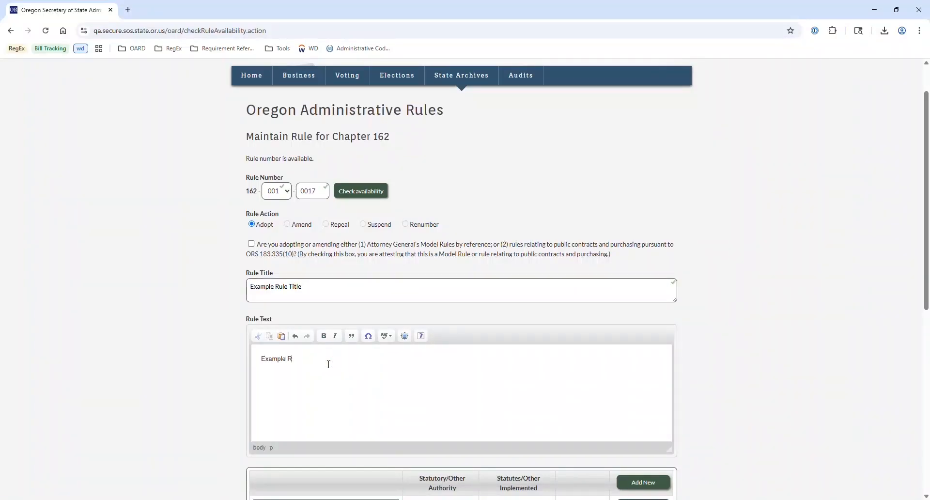
type("Example Rule Text")
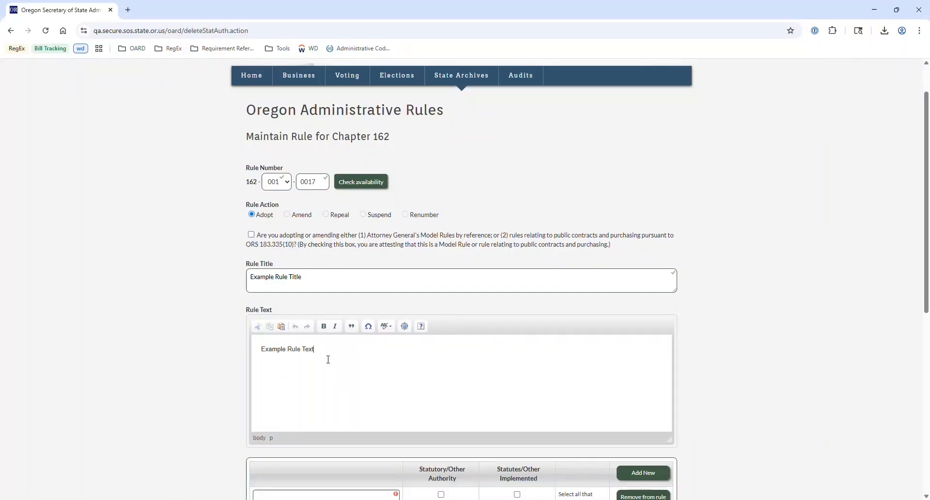
Step: Enter ORS 183.335 as the first statute and mark it as both statutory/other authority and statutes/other implemented
scroll(329, 360, "down", 1)
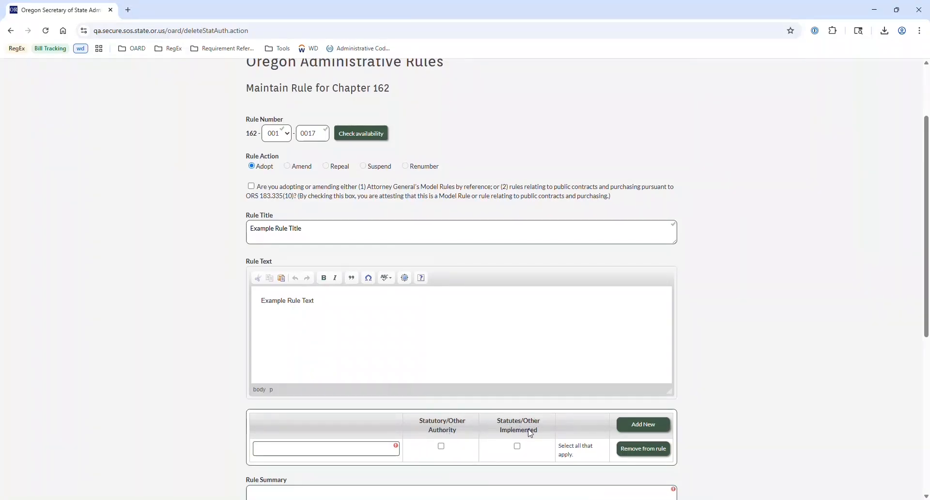
scroll(535, 433, "down", 1)
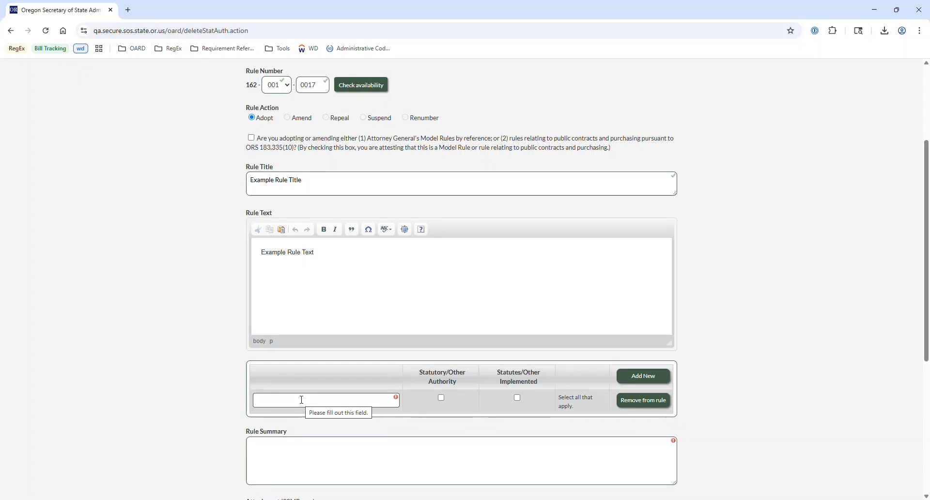
left_click(303, 401)
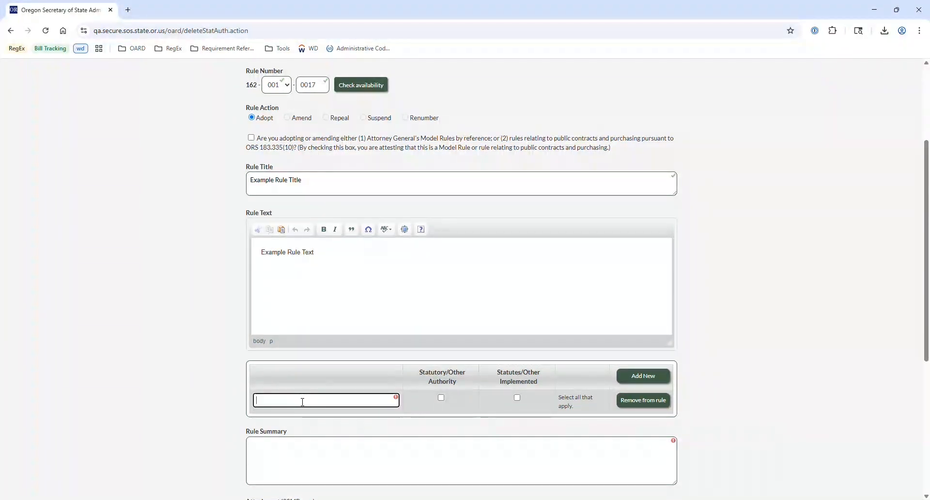
type("ORS 183.335")
left_click(441, 398)
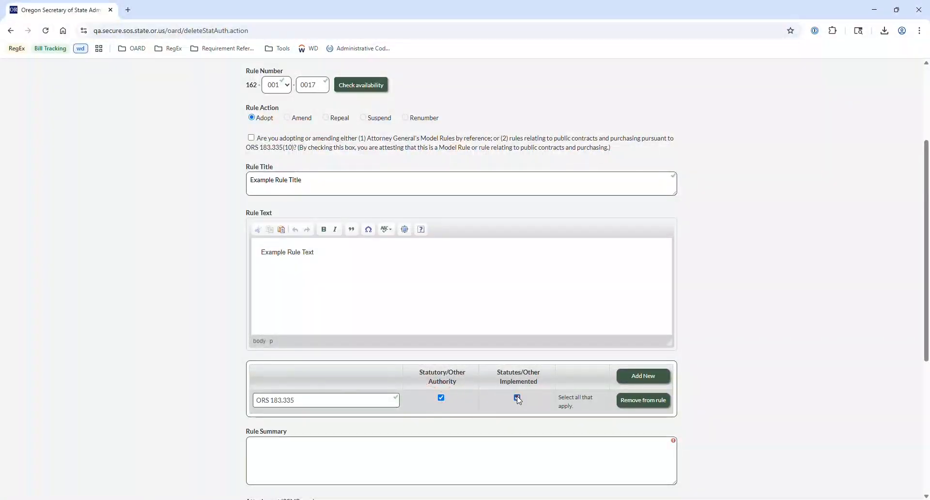
left_click(517, 397)
Step: Add a second statute row for ORS 184.123 and mark it only as statutes/other implemented
left_click(654, 378)
scroll(759, 391, "down", 4)
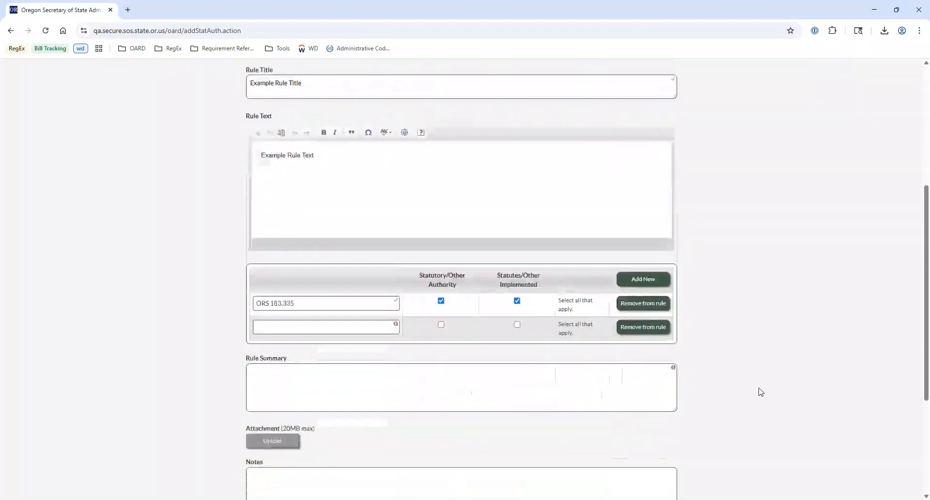
left_click(337, 326)
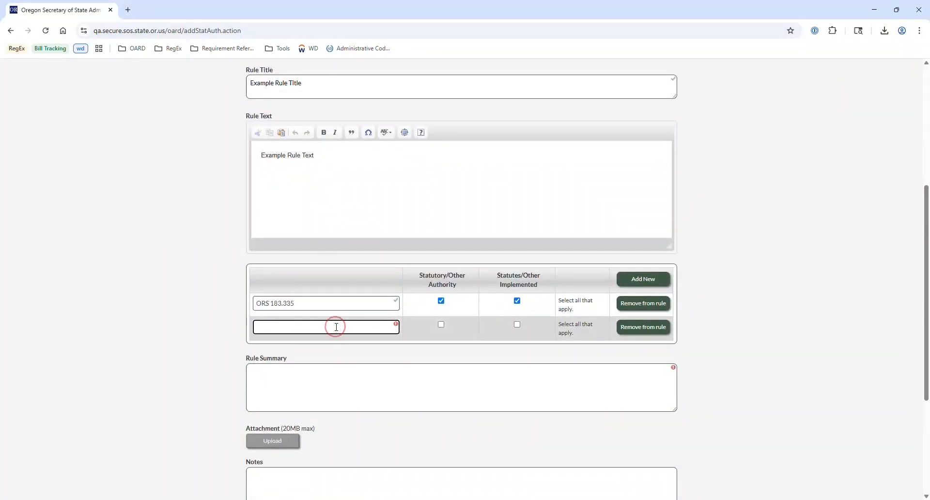
type("ORS 184.123")
left_click(518, 325)
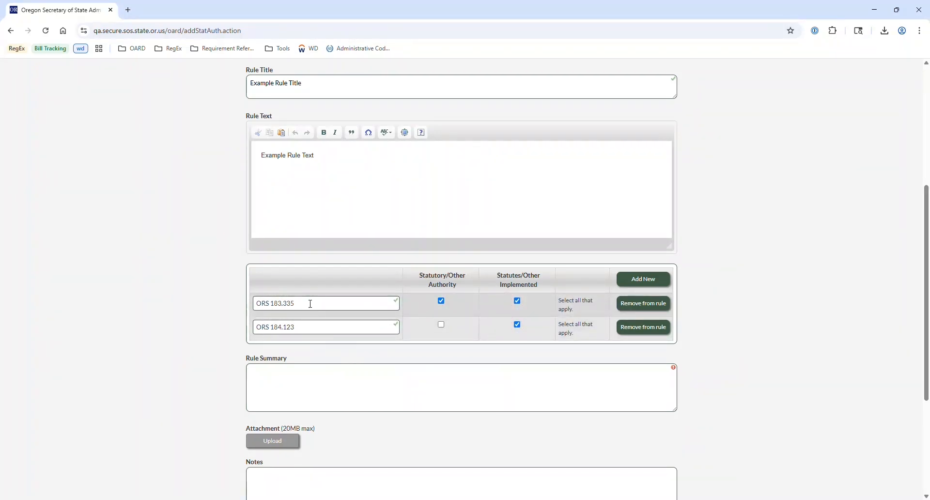
Step: Try extending the first statute entry to the range ORS 183.335 - 183.355, and rewrite it as the list ORS 183.335, 183.355, 183.378
left_click(310, 304)
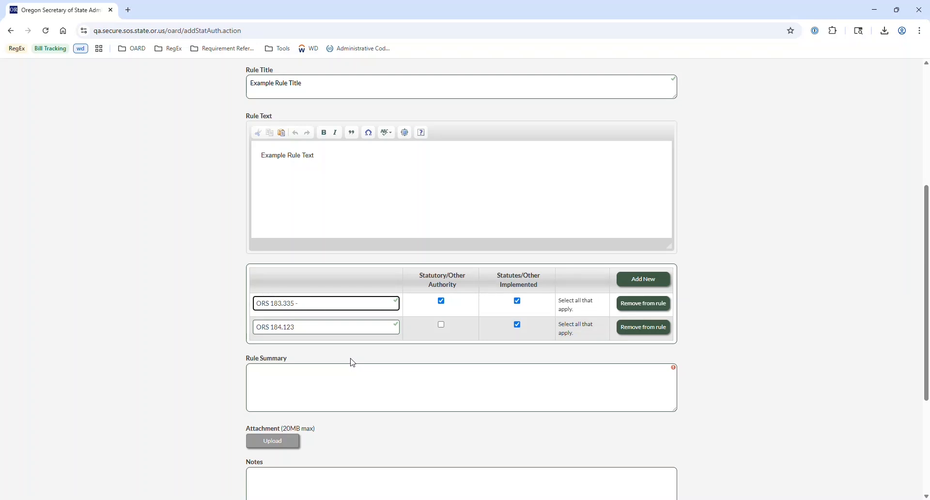
type("83.355")
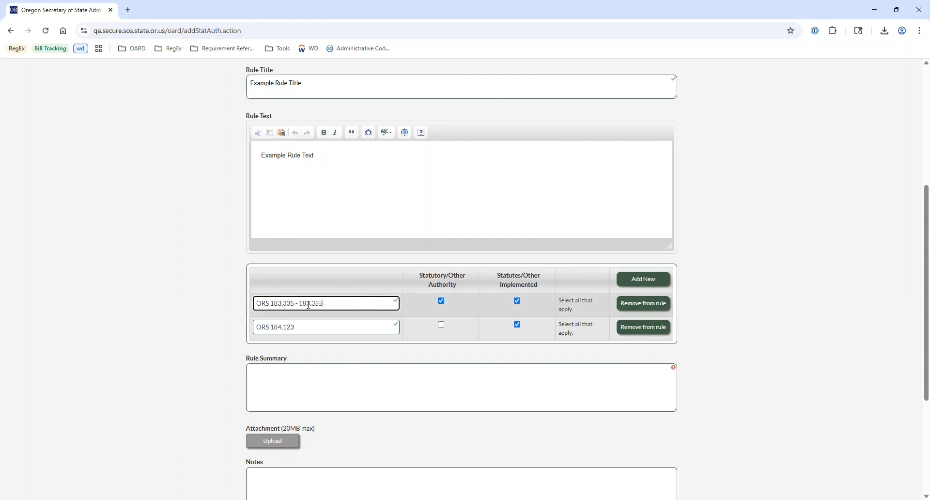
key("BackSpace")
key("BackSpace")
key("BackSpace")
left_click(325, 304)
type(", 183.378")
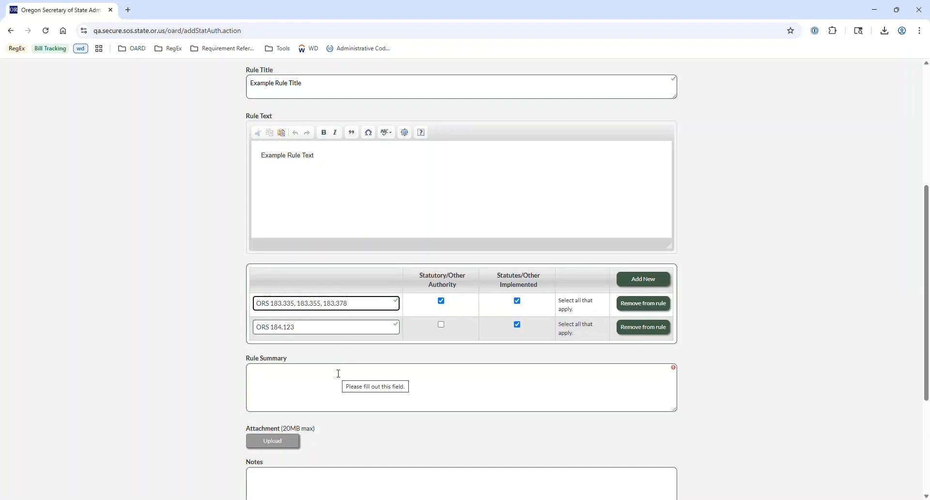
Step: Remove the extra citations from the first statute entry so that it reads only ORS 183.335
left_click(356, 303)
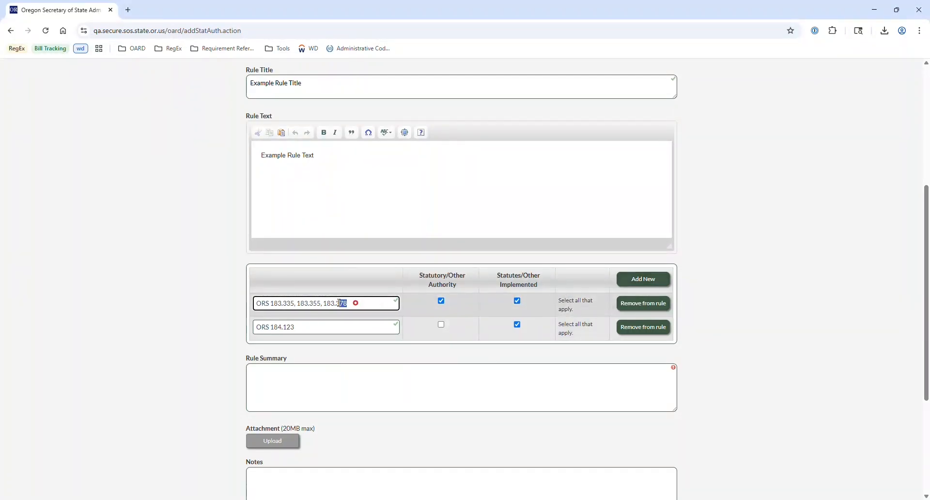
left_click_drag(355, 302, 294, 305)
key("BackSpace")
left_click(225, 337)
Step: Enter "Example Rule Summary" as the rule summary, leave the notes blank, and accept the new rule
left_click(307, 384)
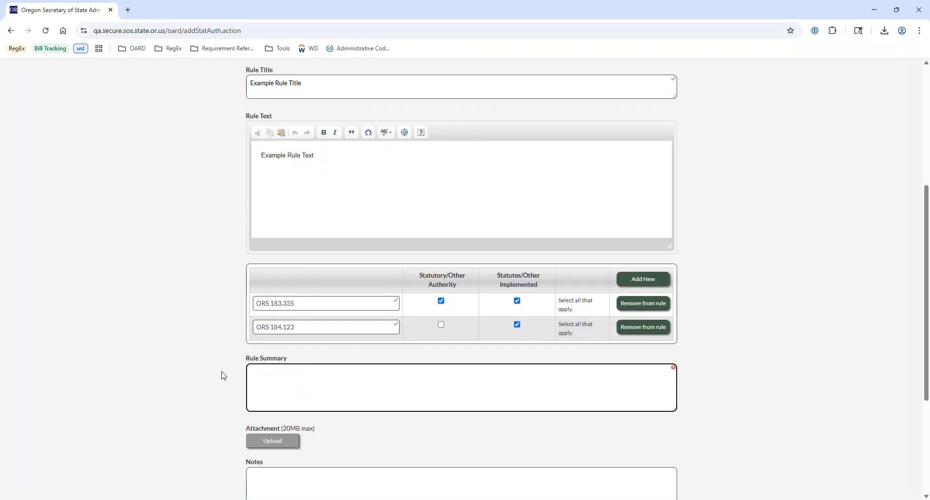
type("Example Rule Summary")
scroll(229, 377, "down", 2)
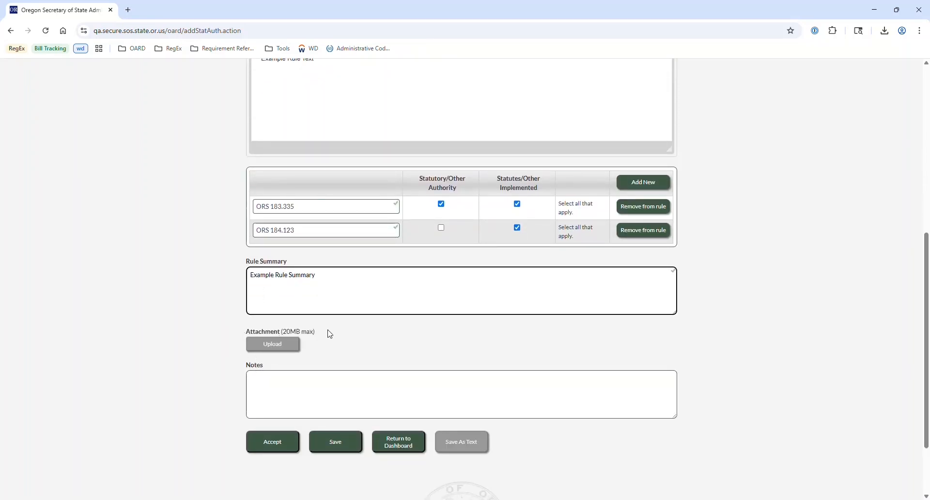
left_click(307, 391)
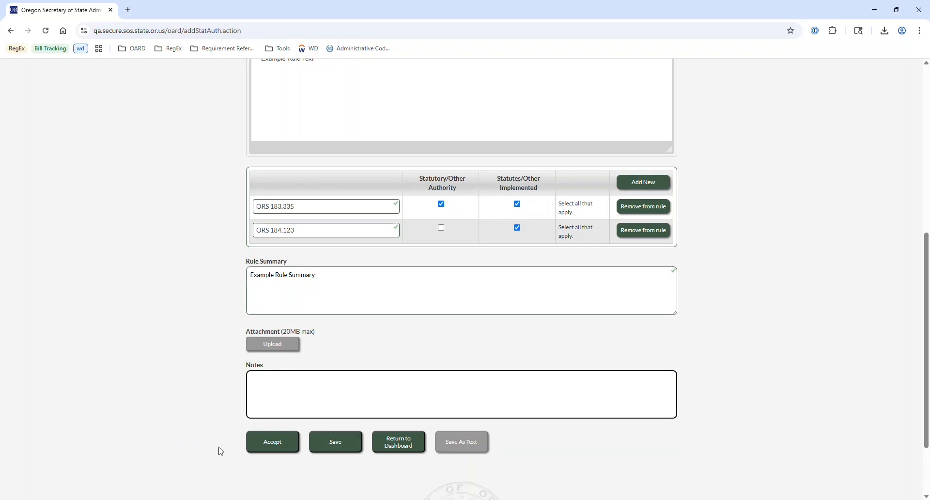
left_click(282, 444)
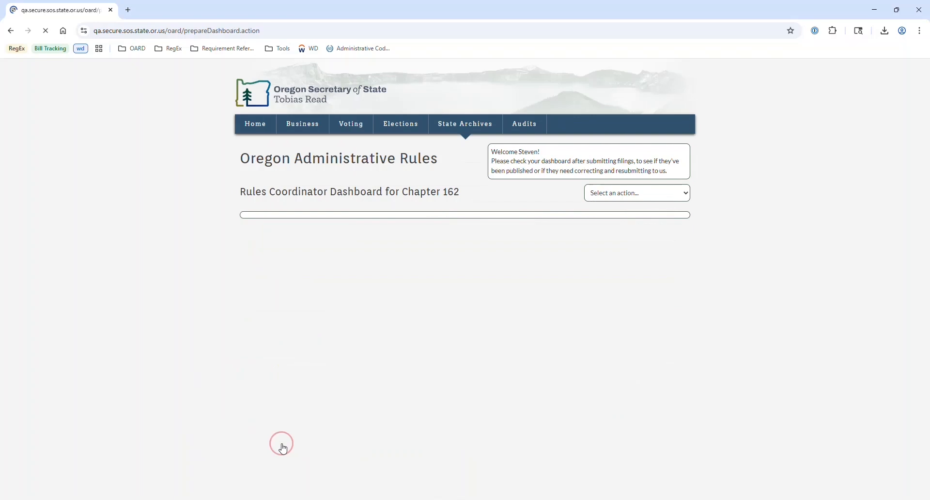